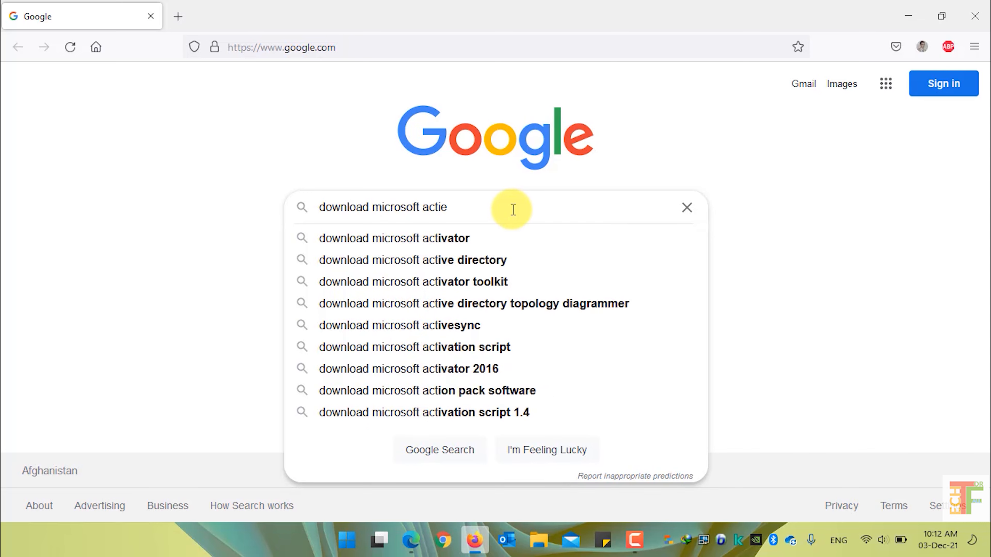
# Search Google for 'download microsoft active directory replication status tool'
pyautogui.write('direc')
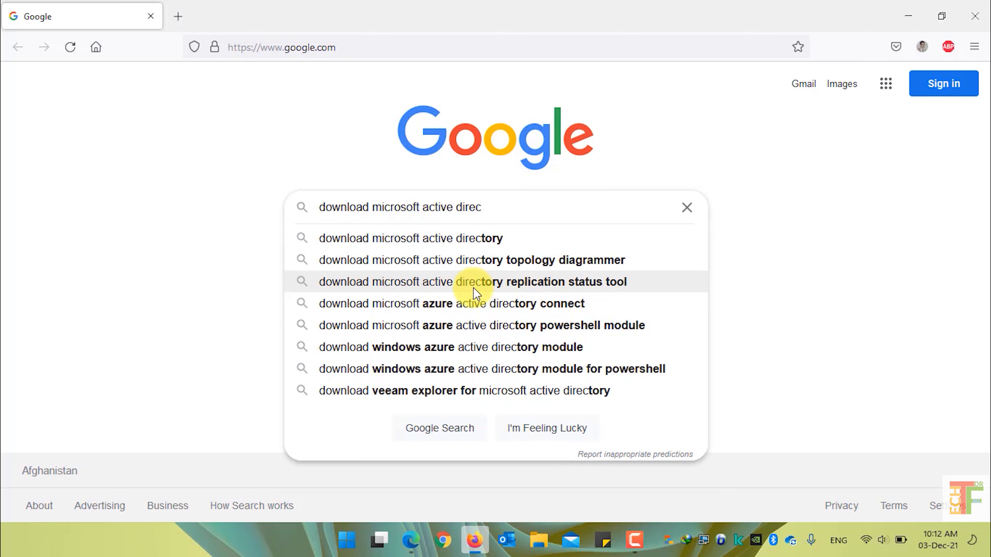
pyautogui.click(580, 282)
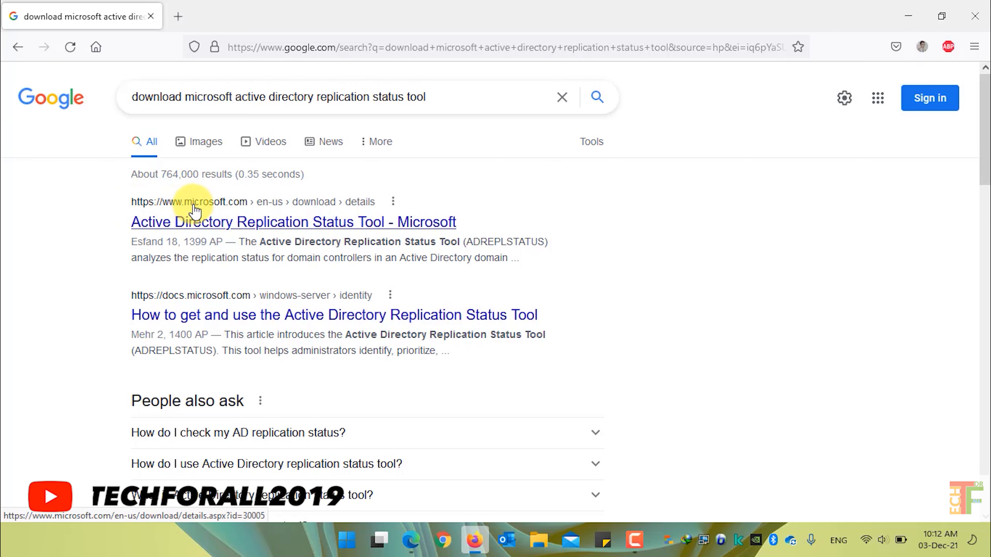
# Download and save adreplstatusInstaller.msi from Microsoft's Download Center page for the tool
pyautogui.click(231, 228)
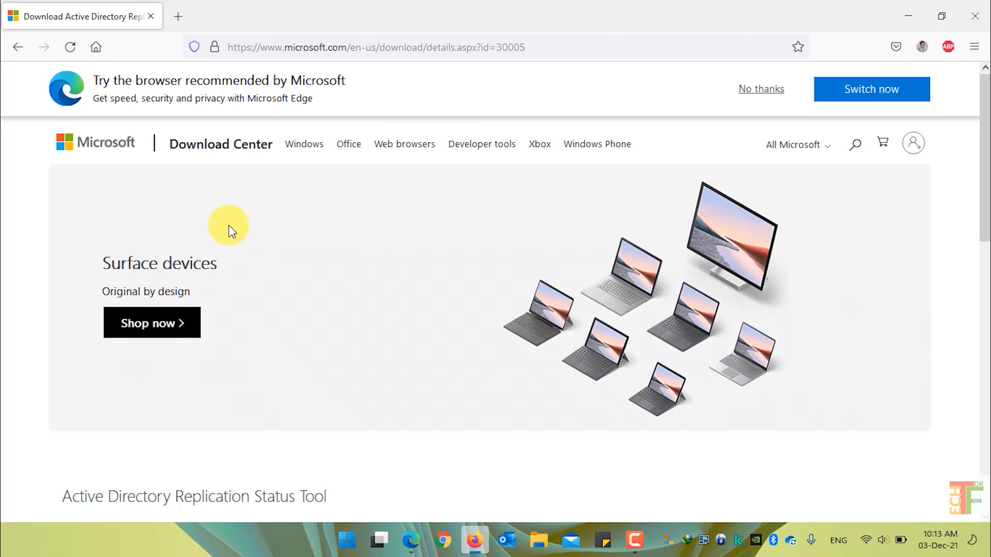
pyautogui.scroll(-5, 280, 258)
pyautogui.scroll(-4, 280, 258)
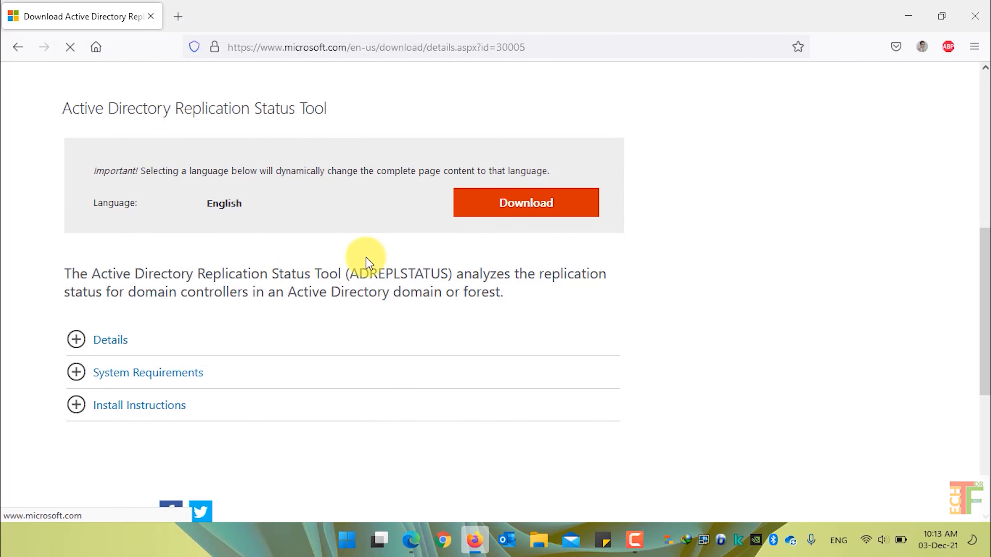
pyautogui.click(534, 214)
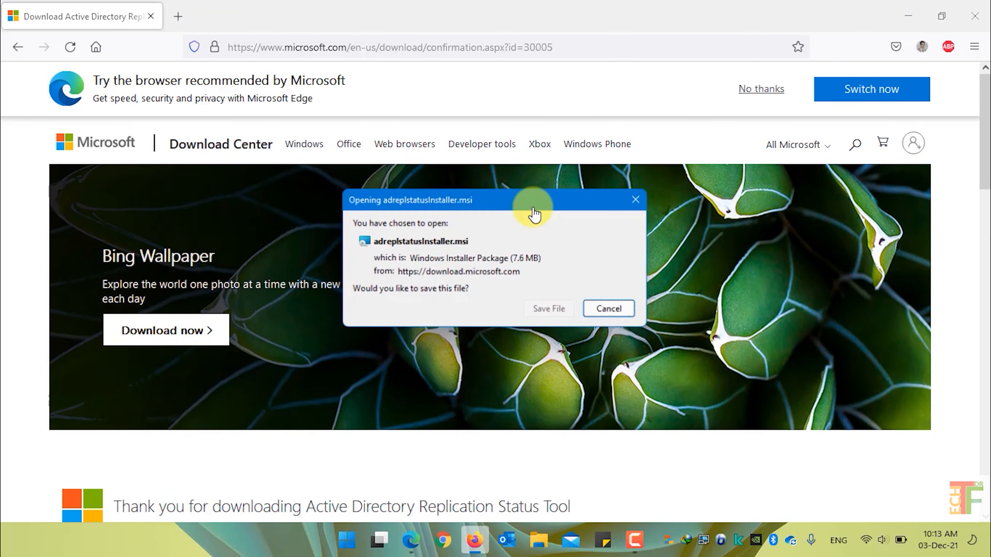
pyautogui.click(551, 311)
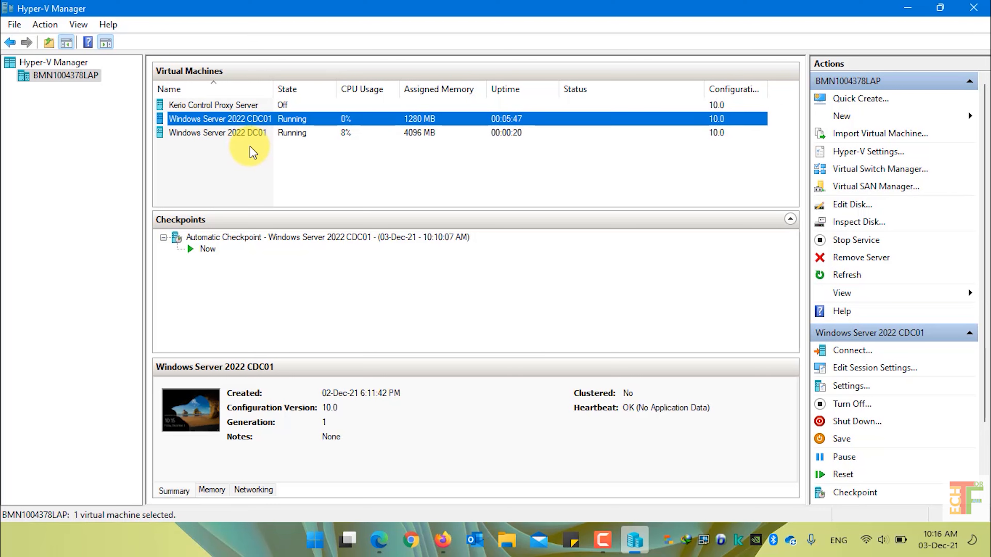
# Connect to the Windows Server 2022 DC01 VM and sign in with the administrator password
pyautogui.click(252, 140)
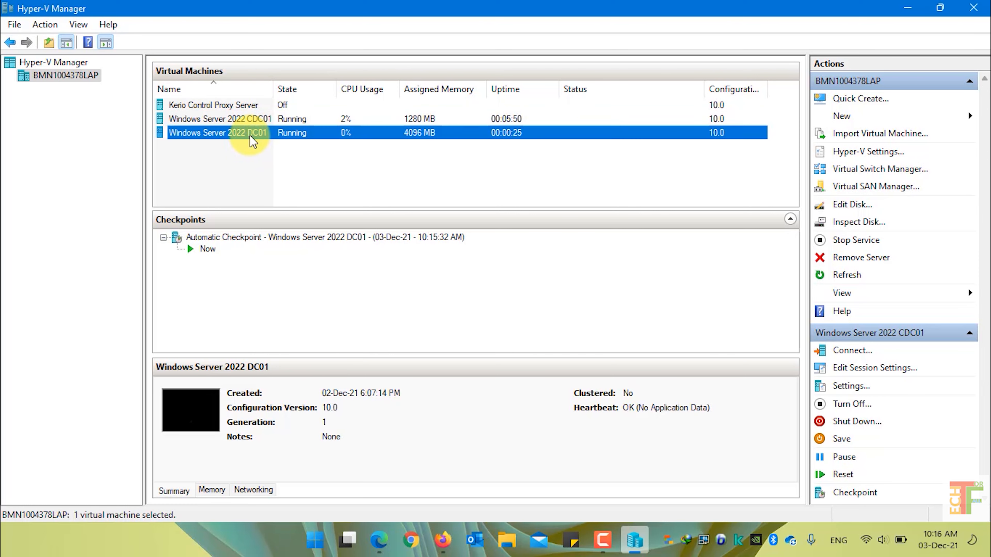
pyautogui.click(253, 127)
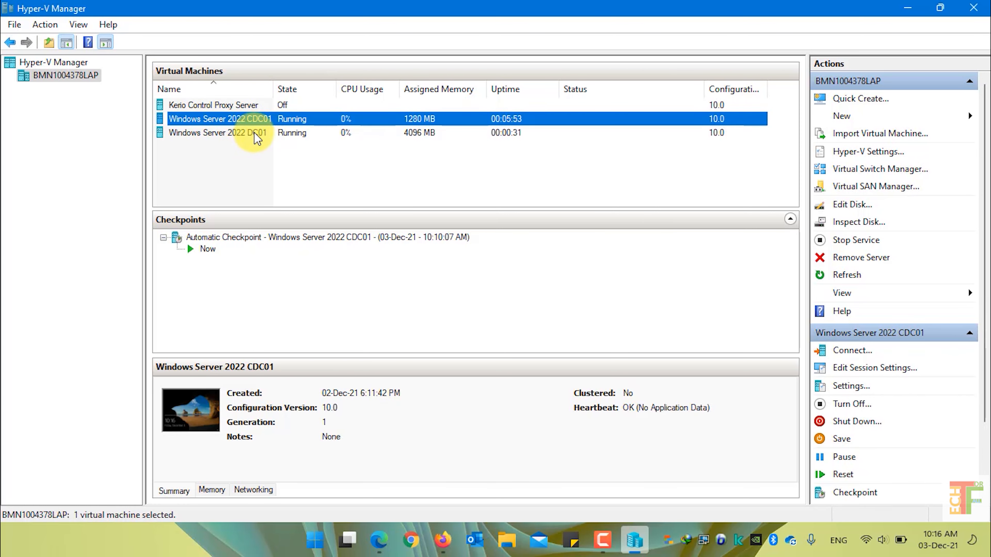
pyautogui.click(257, 136)
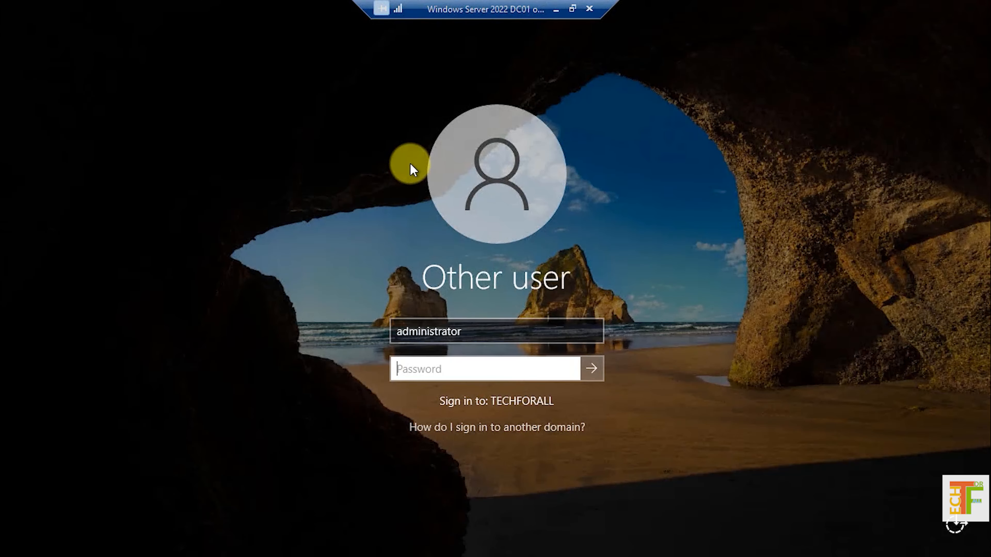
pyautogui.write('P@ssw0rd123')
pyautogui.press('Return')
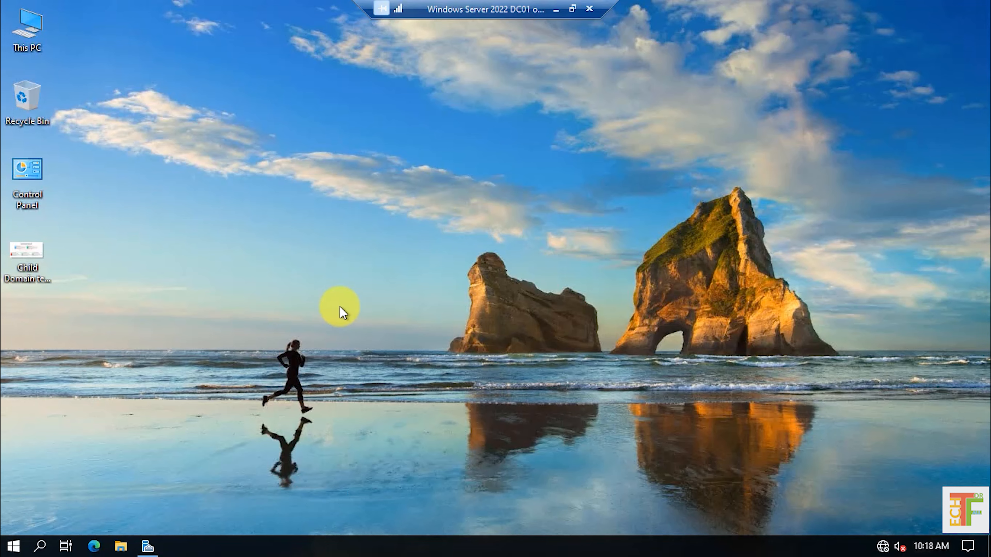
# Paste adreplstatusInstaller onto the DC01 desktop and install AD Replication Status Tool 1.0 from it
pyautogui.hotkey('ctrl', 'v')
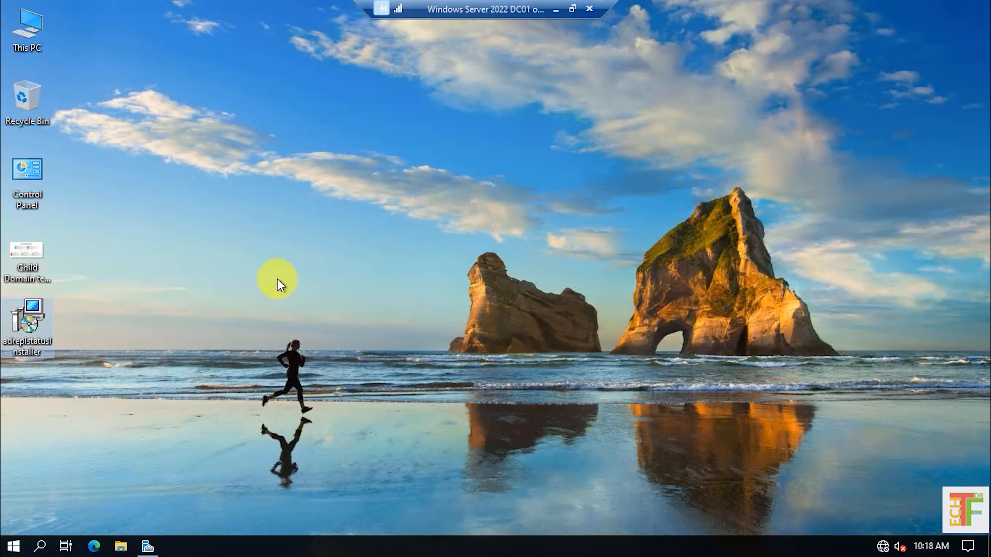
pyautogui.rightClick(36, 329)
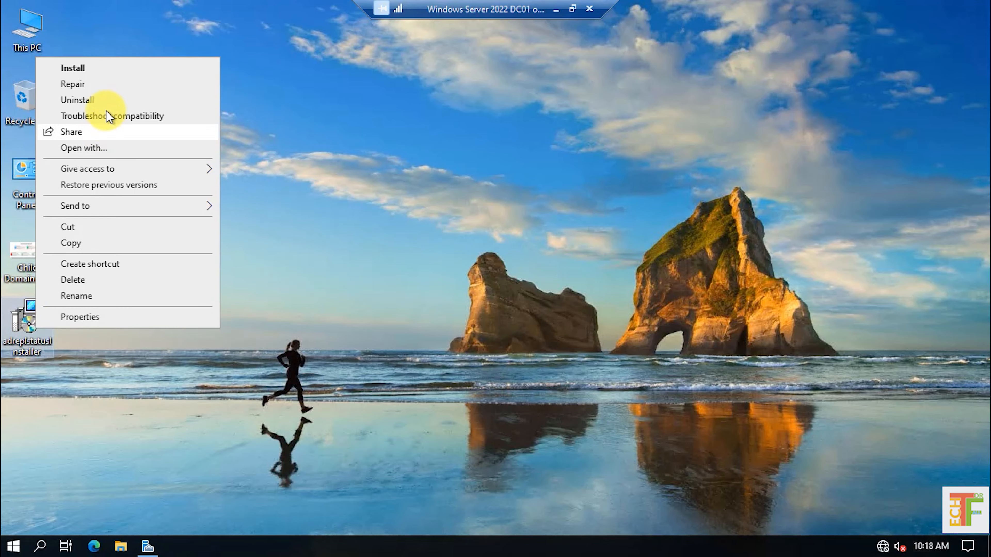
pyautogui.click(110, 72)
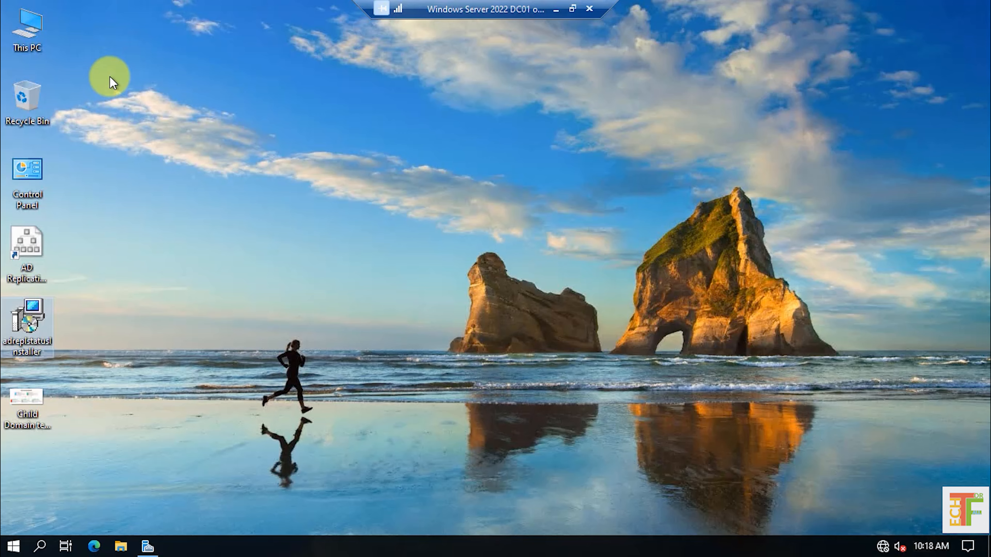
pyautogui.click(41, 268)
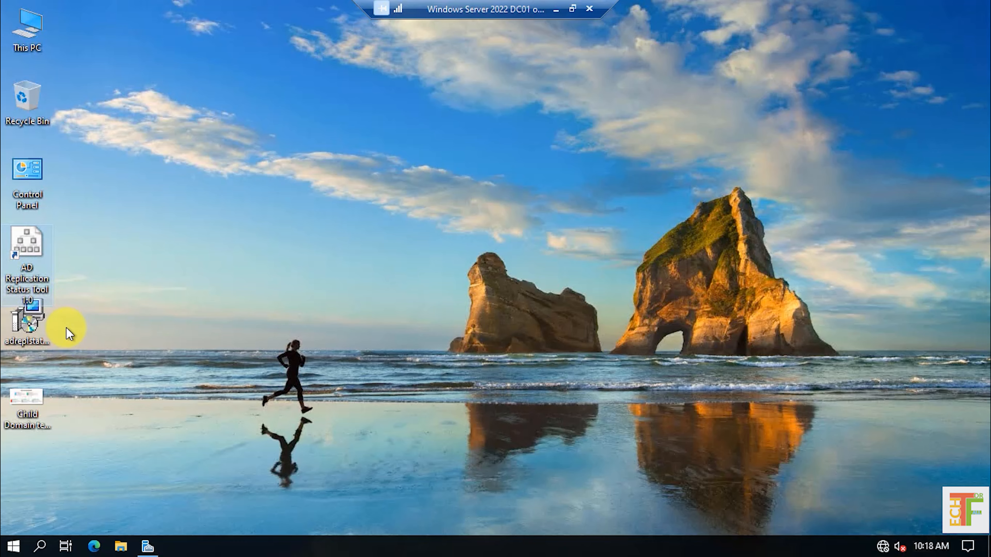
# Launch AD Replication Status Tool from its desktop shortcut
pyautogui.rightClick(31, 254)
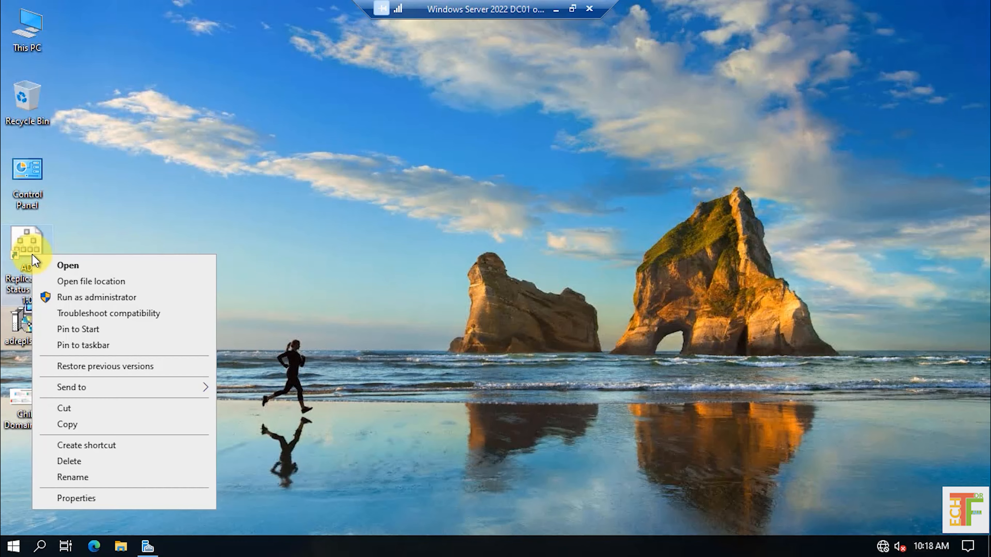
pyautogui.click(84, 266)
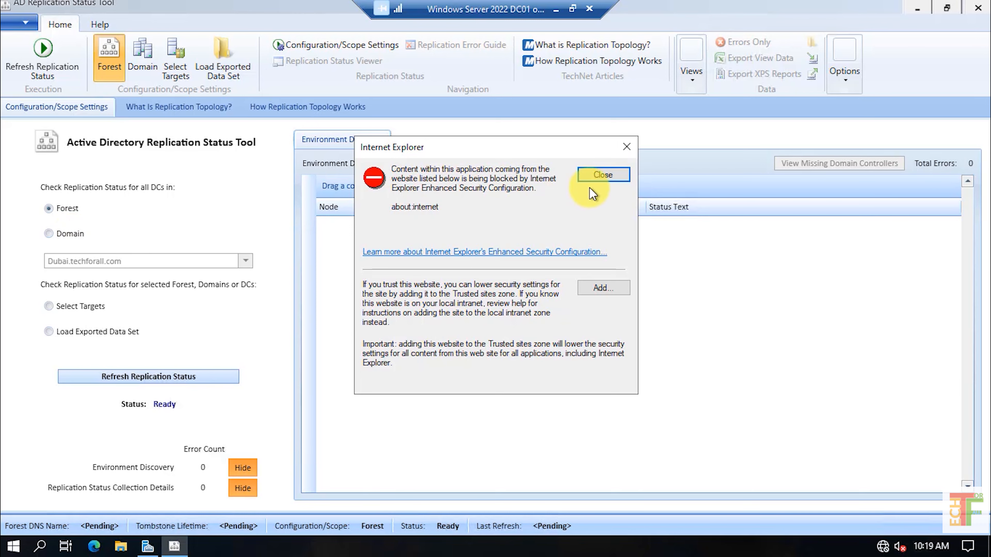
# Dismiss the Internet Explorer security notice and set the scope to Forest instead of Domain
pyautogui.click(603, 175)
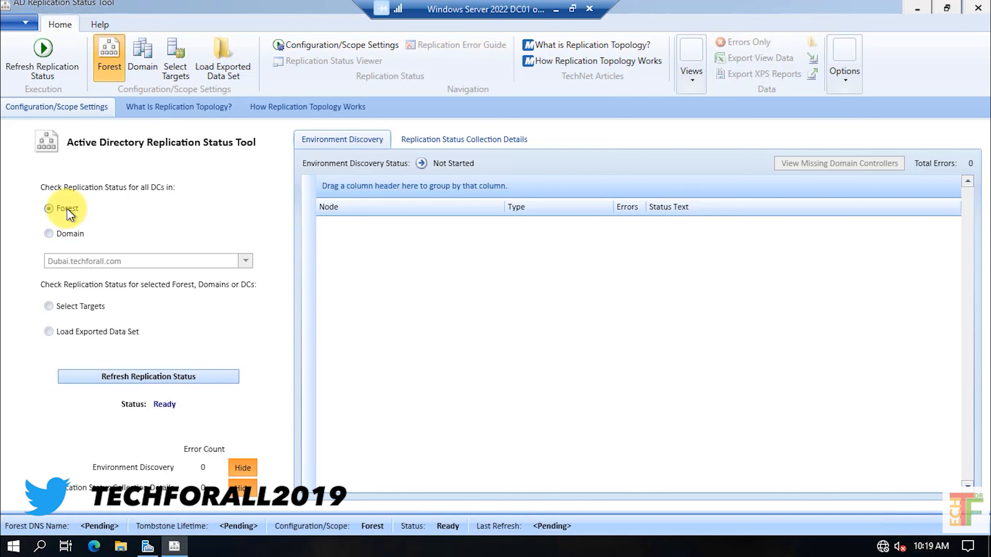
pyautogui.click(67, 233)
pyautogui.click(245, 261)
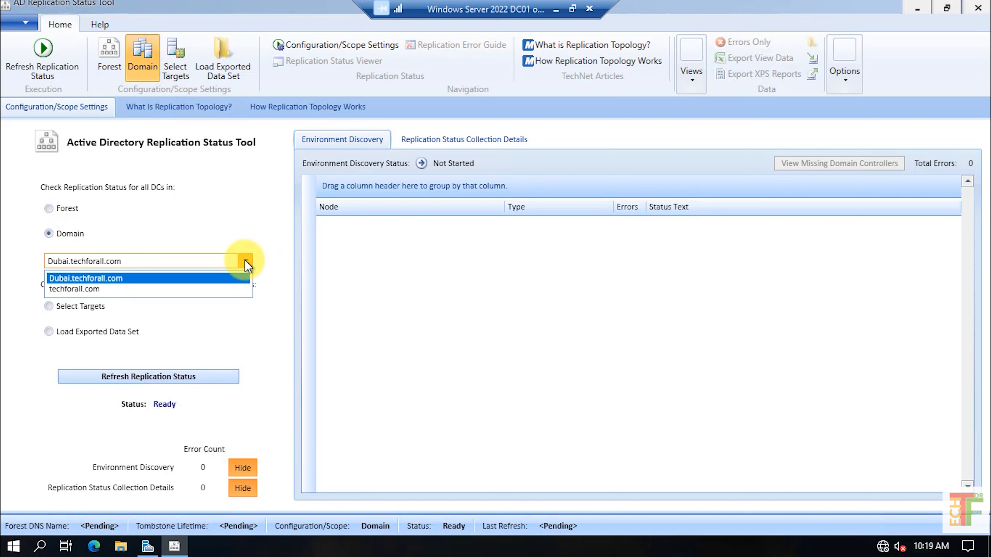
pyautogui.click(245, 261)
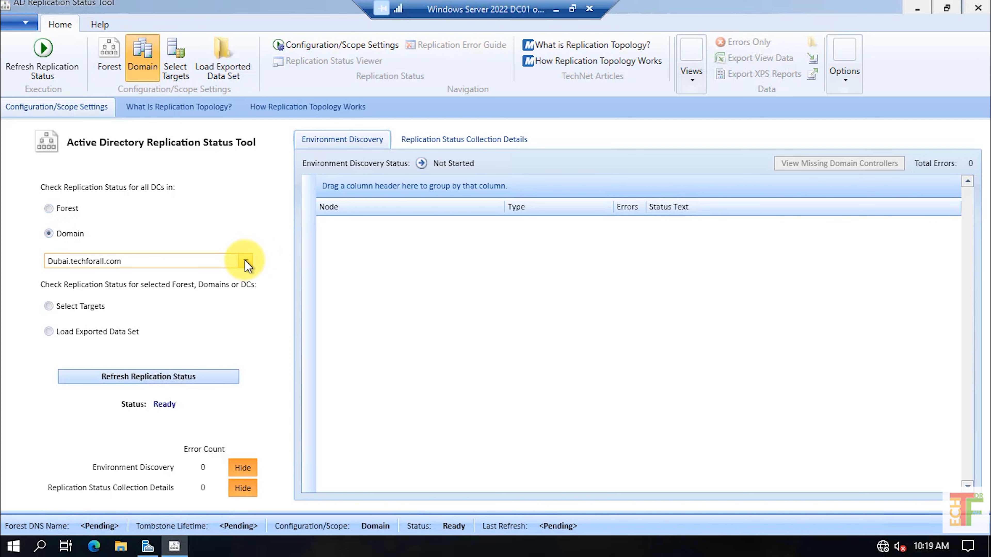
pyautogui.click(70, 211)
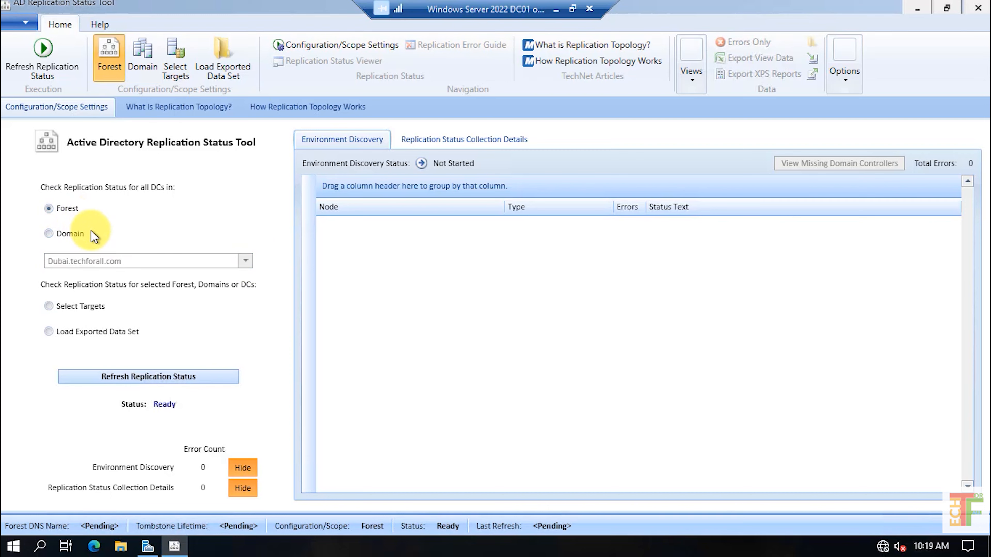
# Refresh the forest replication status, then dismiss the security warnings over the three 8524 errors
pyautogui.click(144, 378)
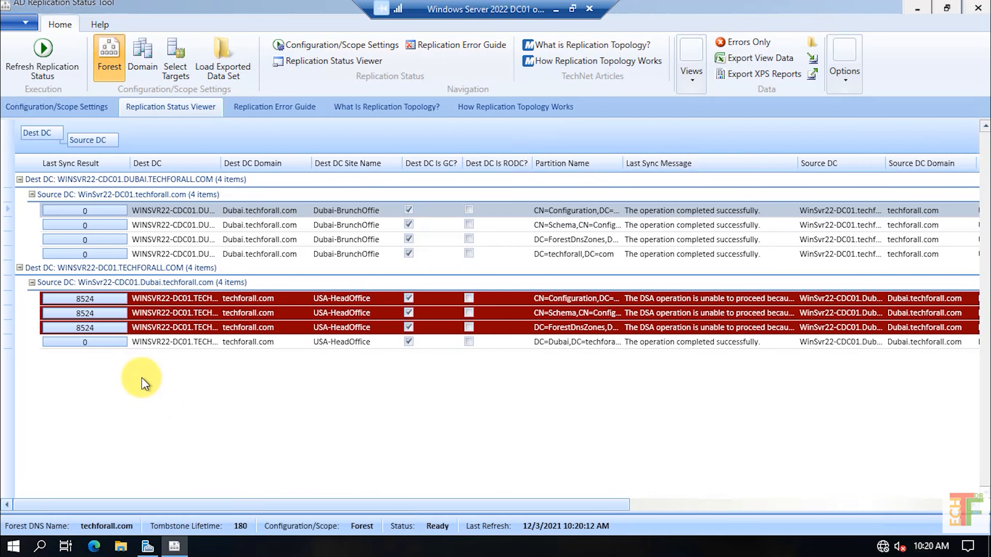
pyautogui.click(254, 298)
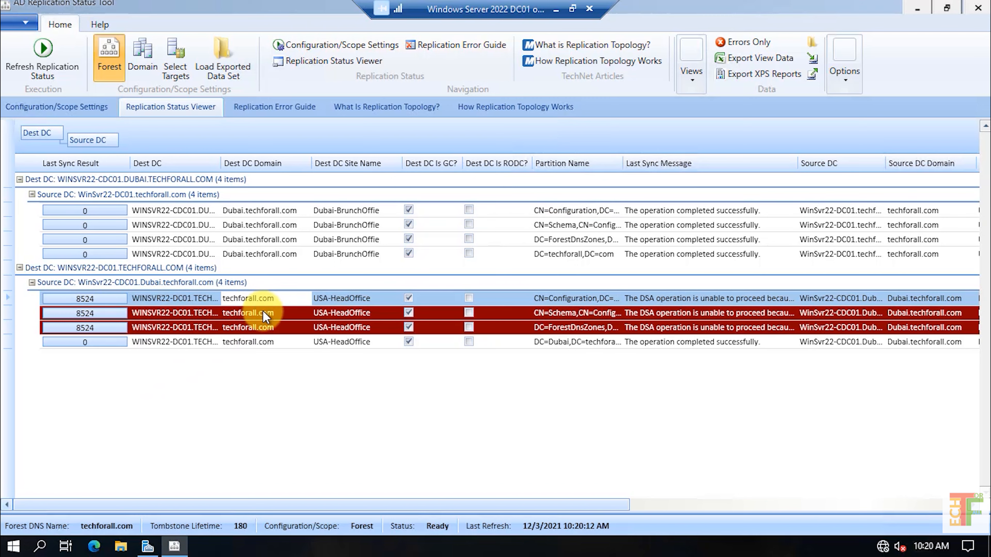
pyautogui.click(263, 312)
pyautogui.doubleClick(271, 328)
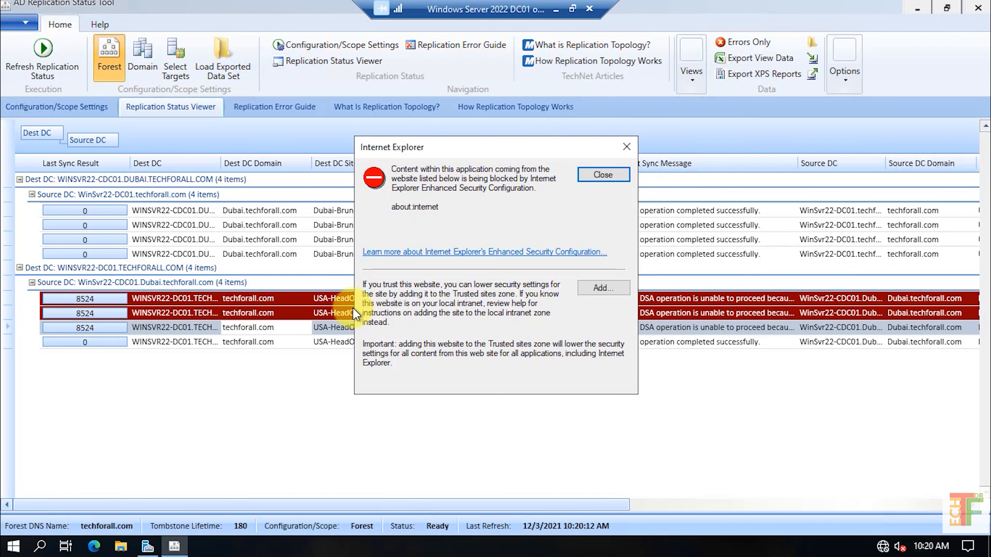
pyautogui.click(602, 174)
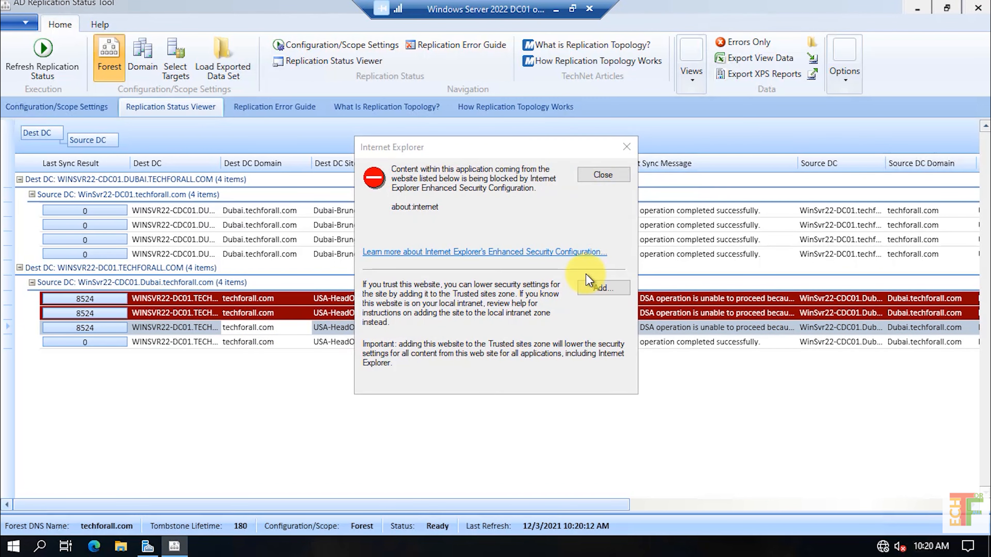
pyautogui.click(602, 175)
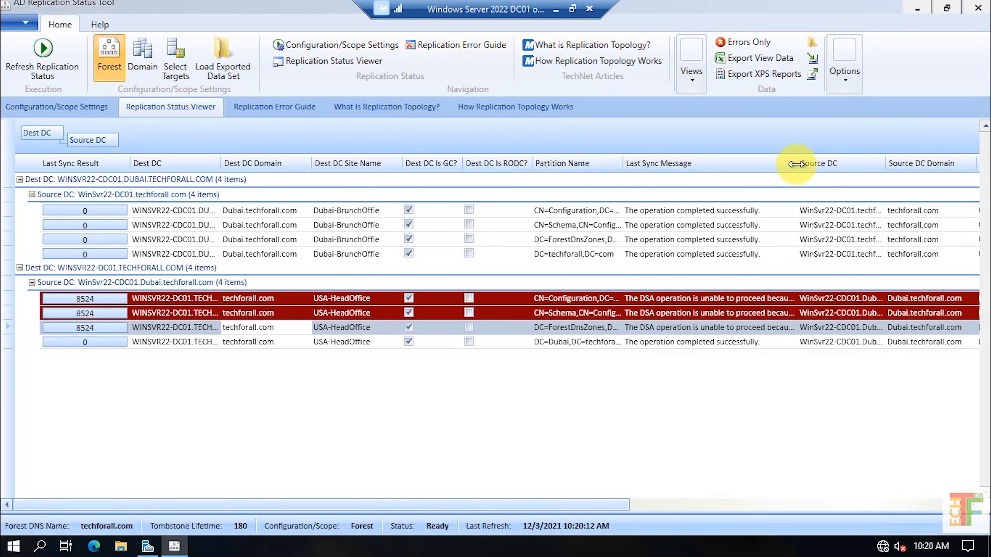
# Widen the Last Sync Message column to reveal the full DNS lookup failure messages
pyautogui.moveTo(797, 162); pyautogui.dragTo(812, 162)
pyautogui.moveTo(900, 153); pyautogui.dragTo(934, 150)
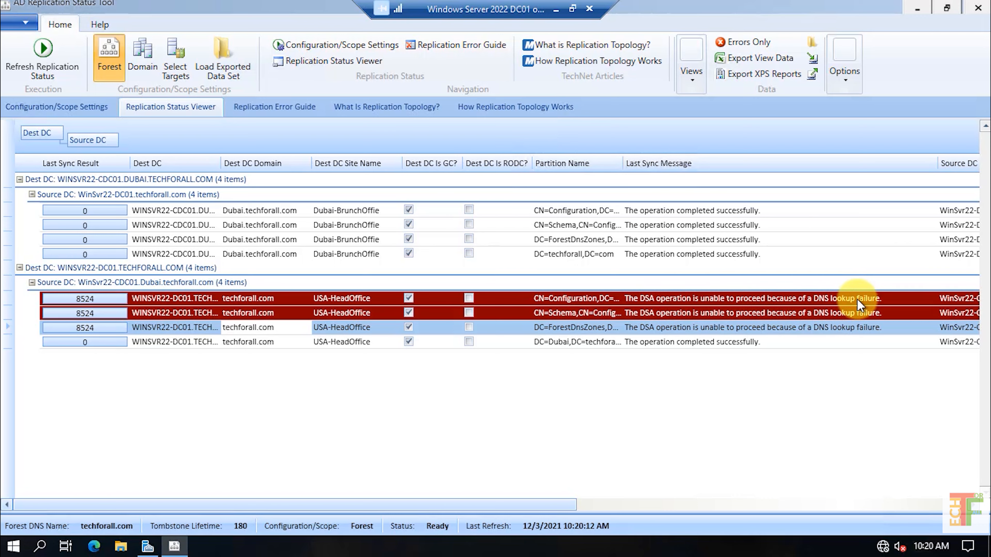
pyautogui.click(205, 310)
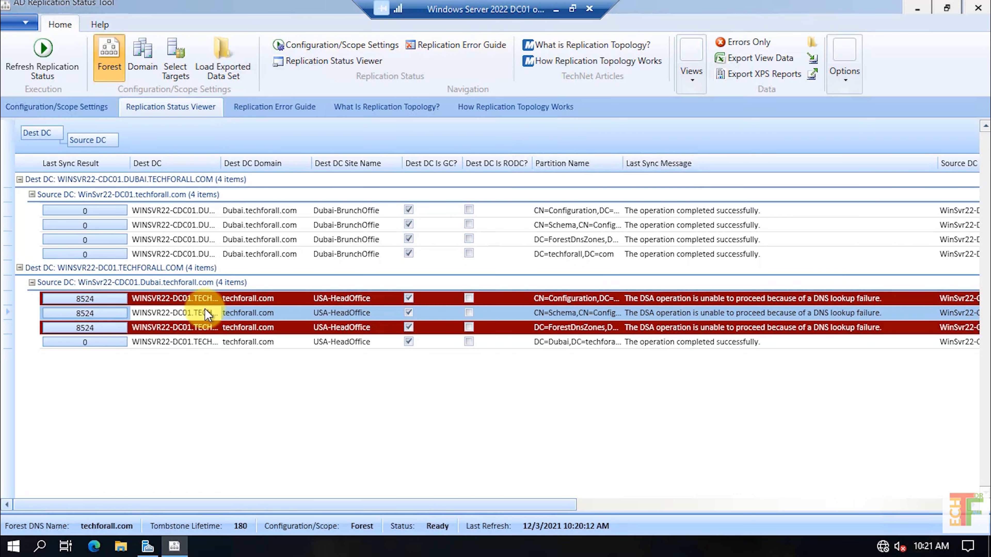